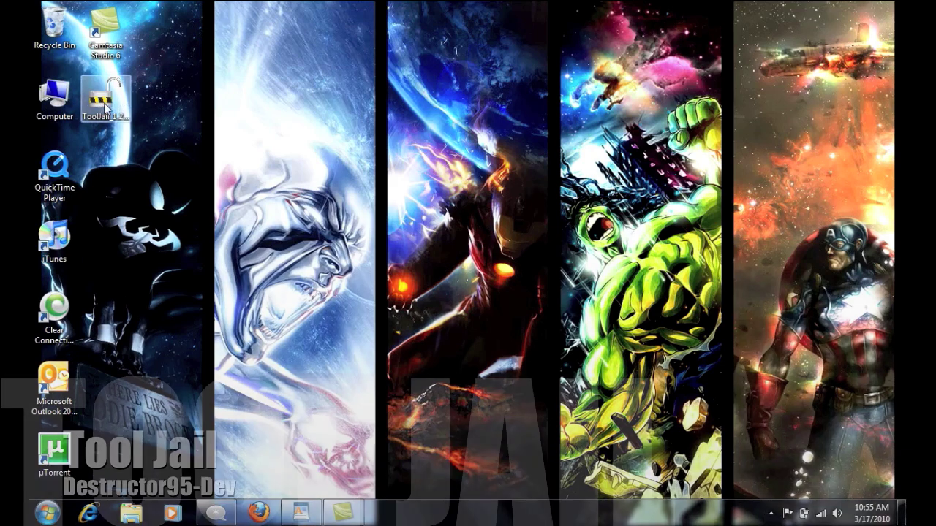
Launch ToolJail 1.2.1, allow it to run, and accept the disclaimer to reach the home page
{"action": "double_click", "coordinate": [106, 106]}
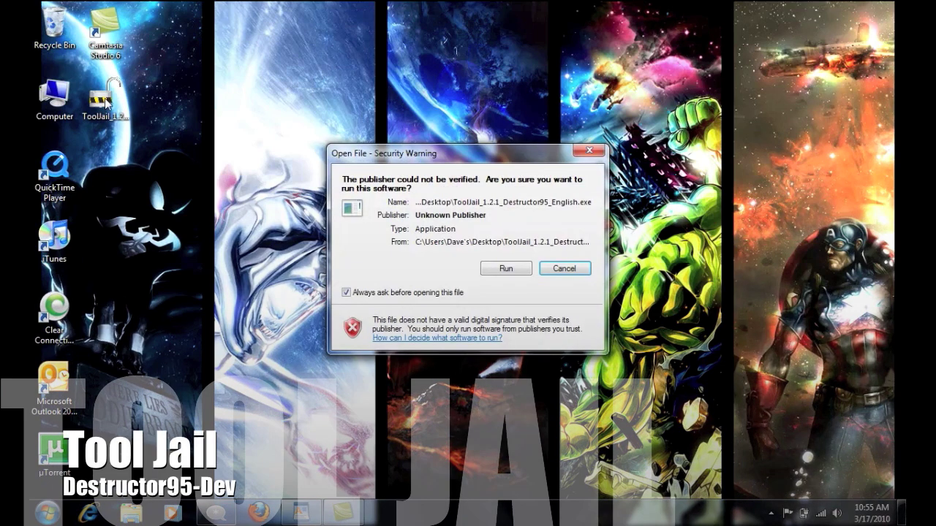
{"action": "left_click", "coordinate": [505, 271]}
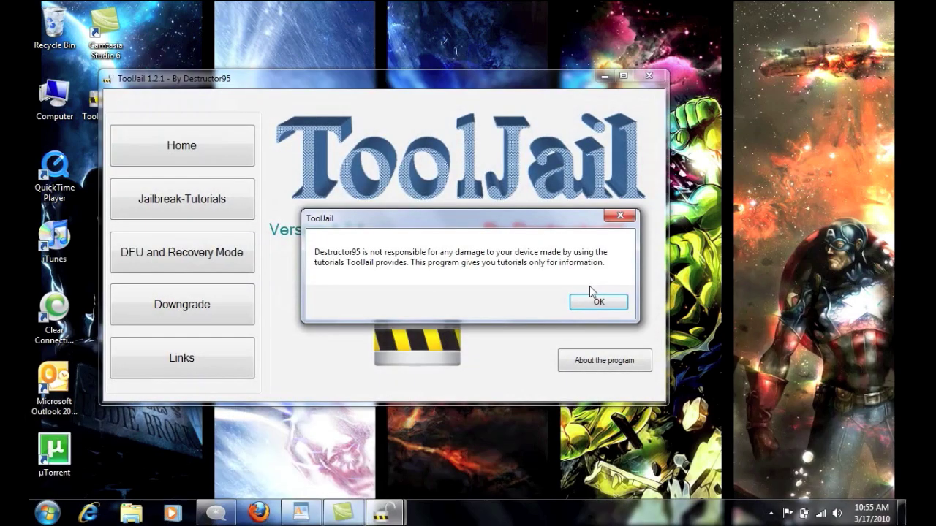
{"action": "left_click_drag", "start_coordinate": [409, 219], "coordinate": [358, 179]}
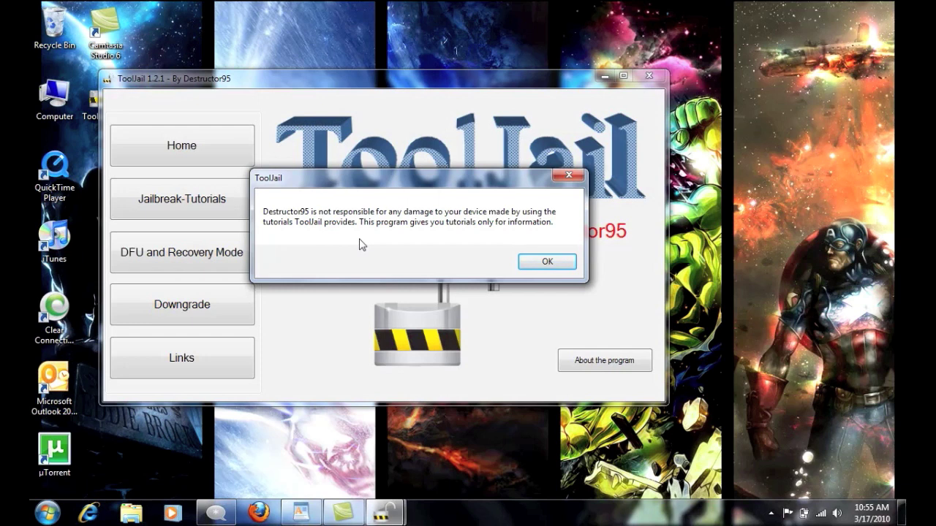
{"action": "left_click", "coordinate": [548, 267]}
{"action": "left_click_drag", "start_coordinate": [322, 86], "coordinate": [365, 82]}
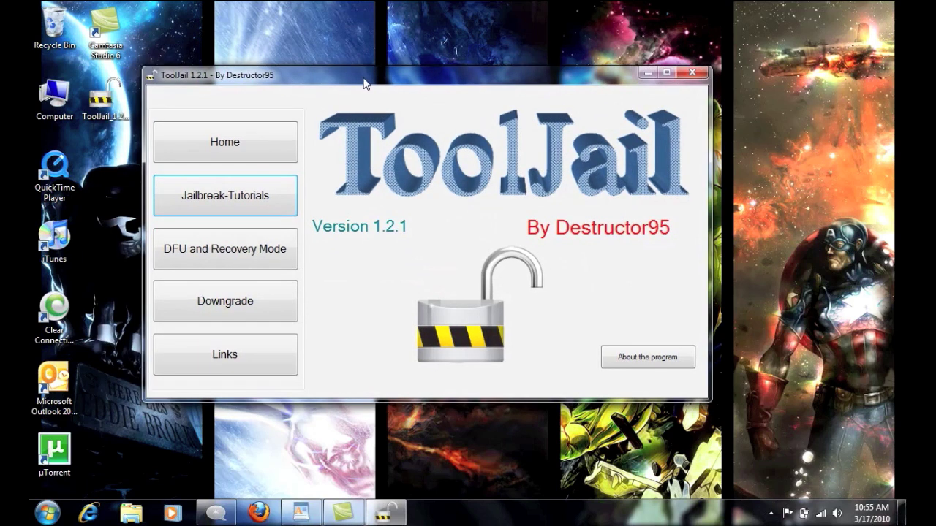
{"action": "left_click", "coordinate": [262, 154]}
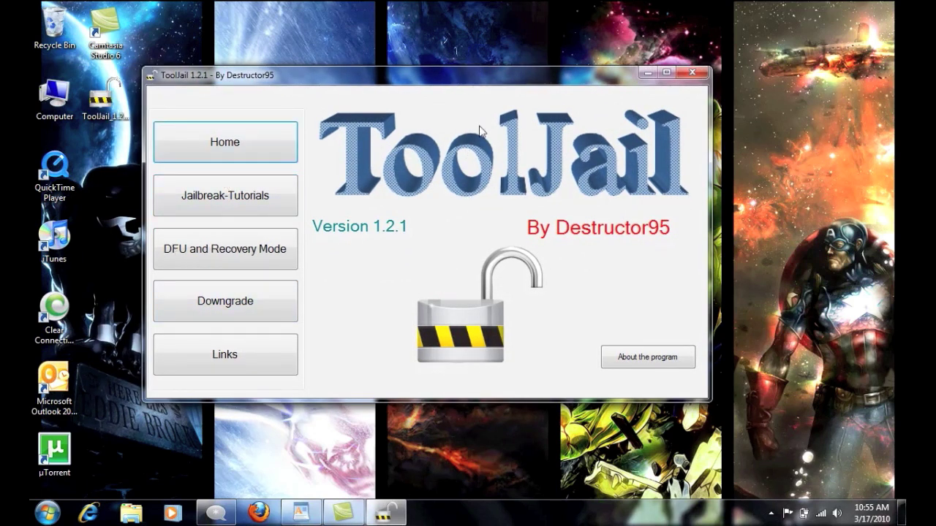
{"action": "left_click", "coordinate": [653, 361]}
{"action": "left_click_drag", "start_coordinate": [258, 94], "coordinate": [261, 52]}
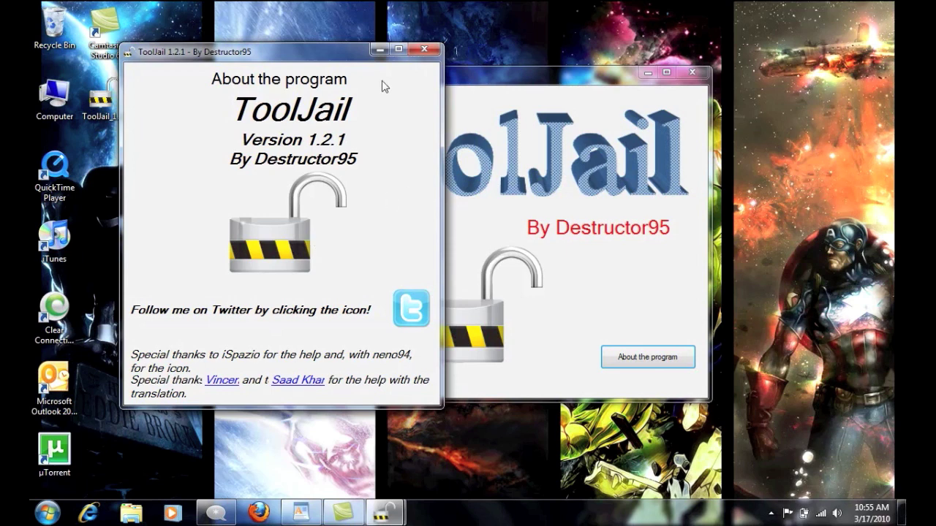
{"action": "left_click", "coordinate": [425, 49]}
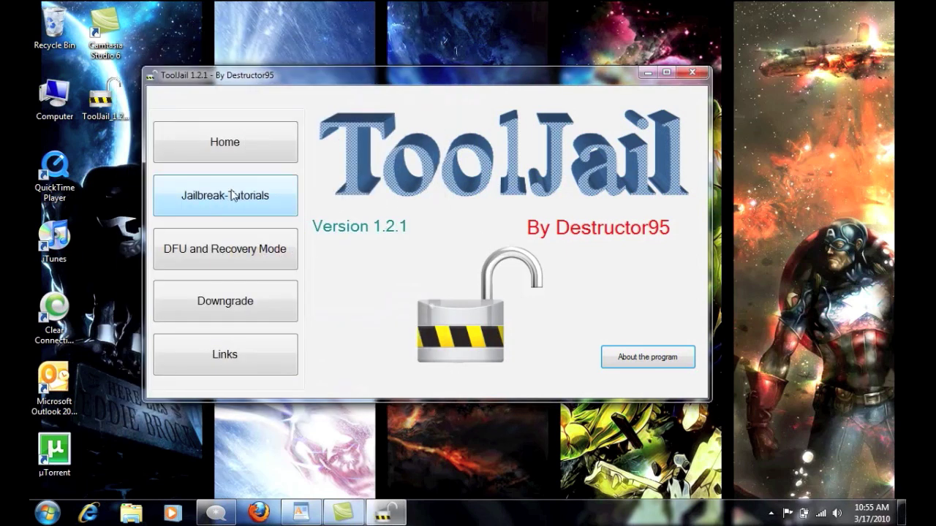
{"action": "left_click", "coordinate": [226, 199]}
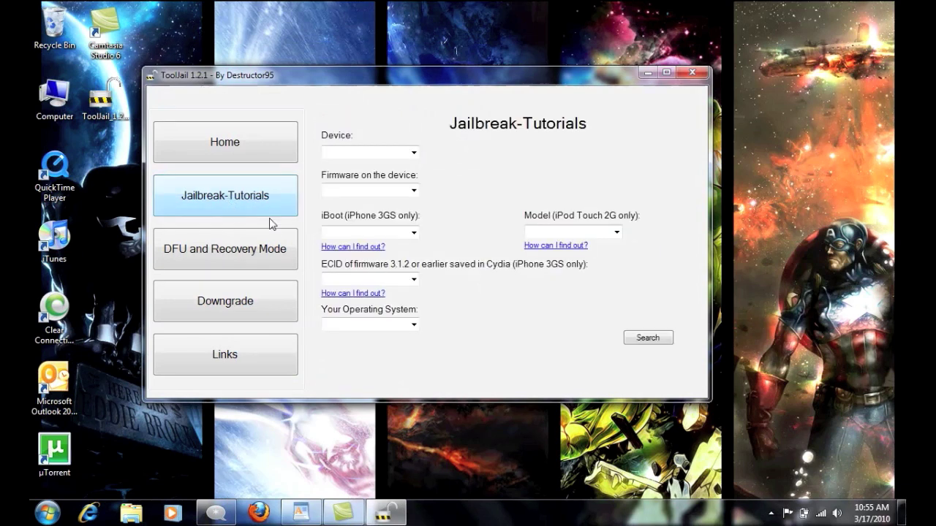
Set the tutorial form to iPhone 3G Simlocked, firmware 3.1.2 or earlier, and model MB
{"action": "left_click", "coordinate": [414, 153]}
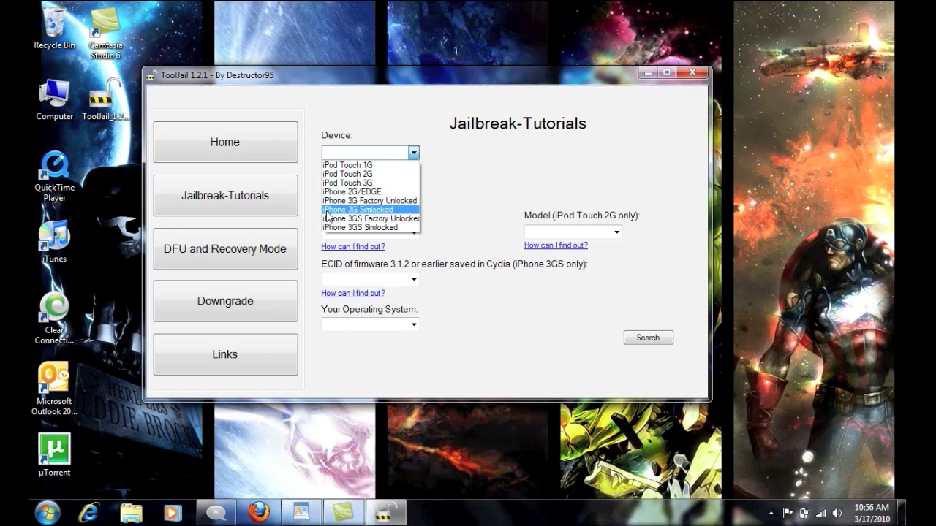
{"action": "left_click", "coordinate": [351, 210]}
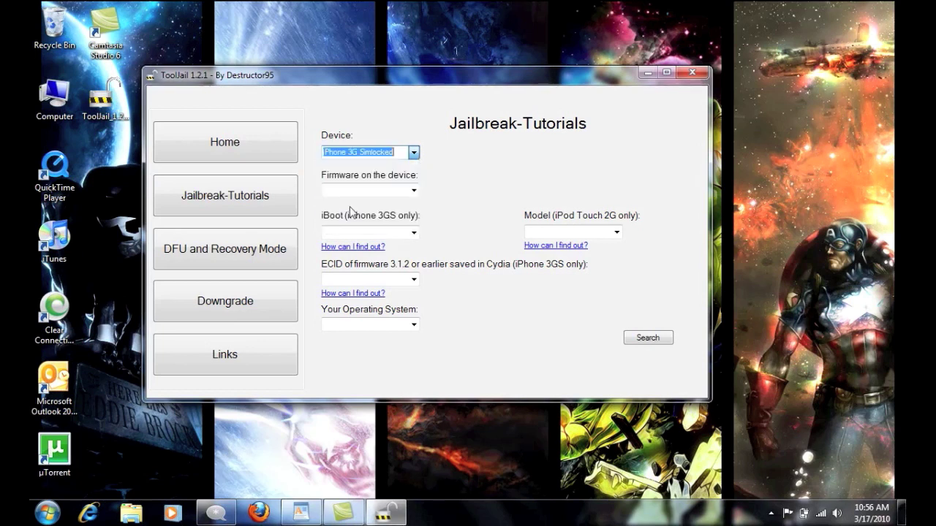
{"action": "left_click", "coordinate": [413, 190]}
{"action": "left_click", "coordinate": [401, 212]}
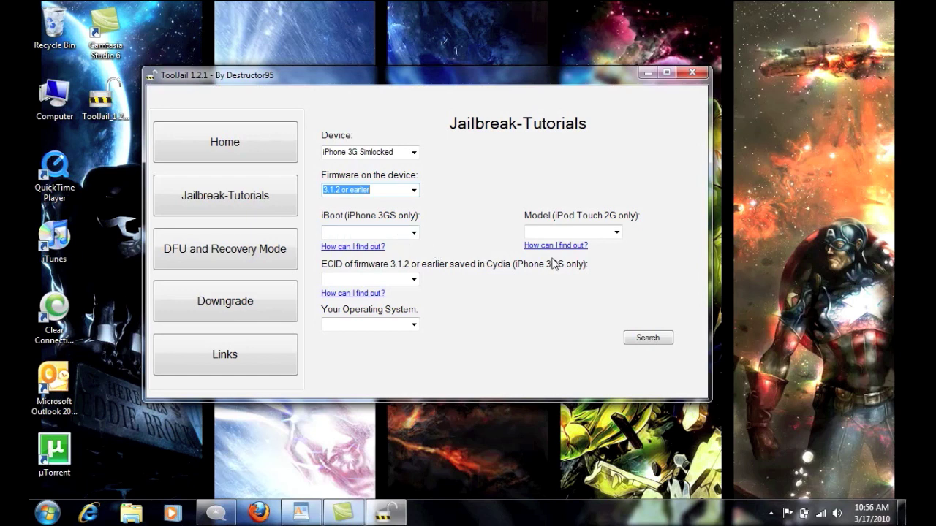
{"action": "left_click", "coordinate": [617, 232]}
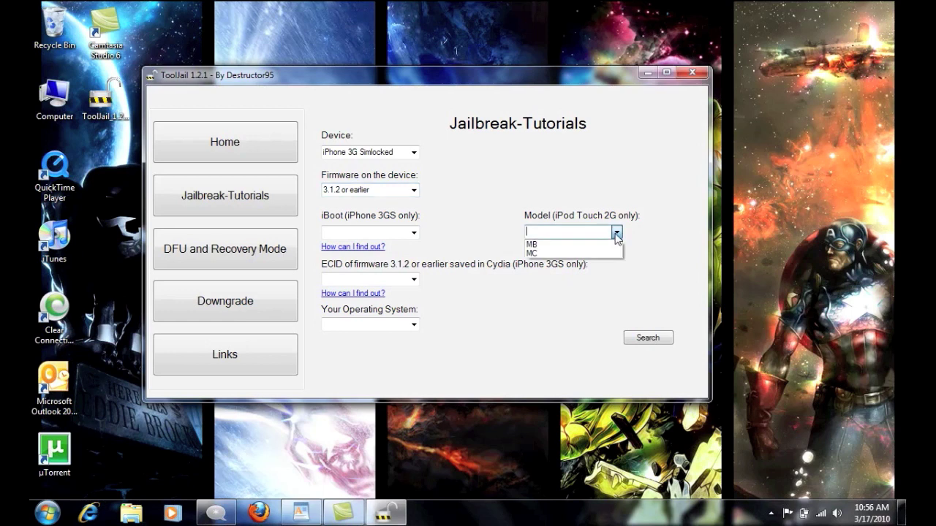
{"action": "left_click", "coordinate": [616, 233]}
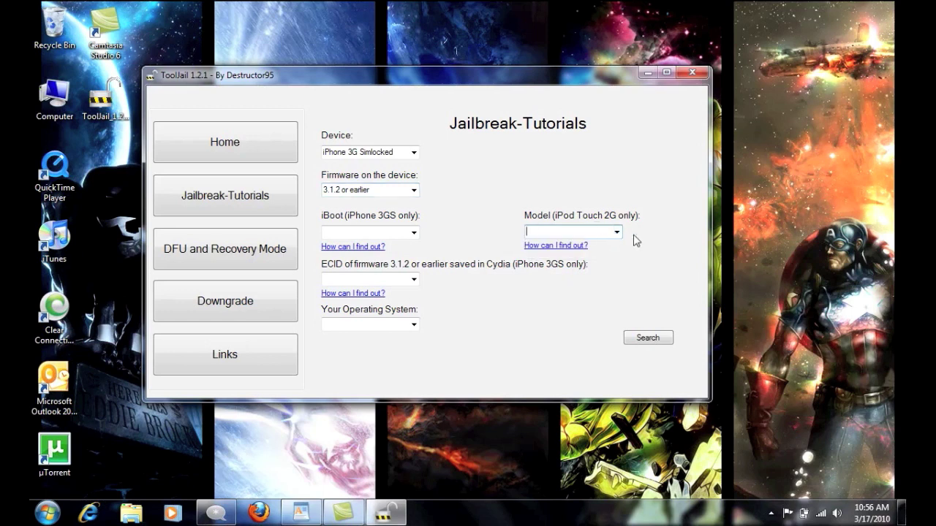
{"action": "key", "text": "Down"}
{"action": "left_click", "coordinate": [357, 248]}
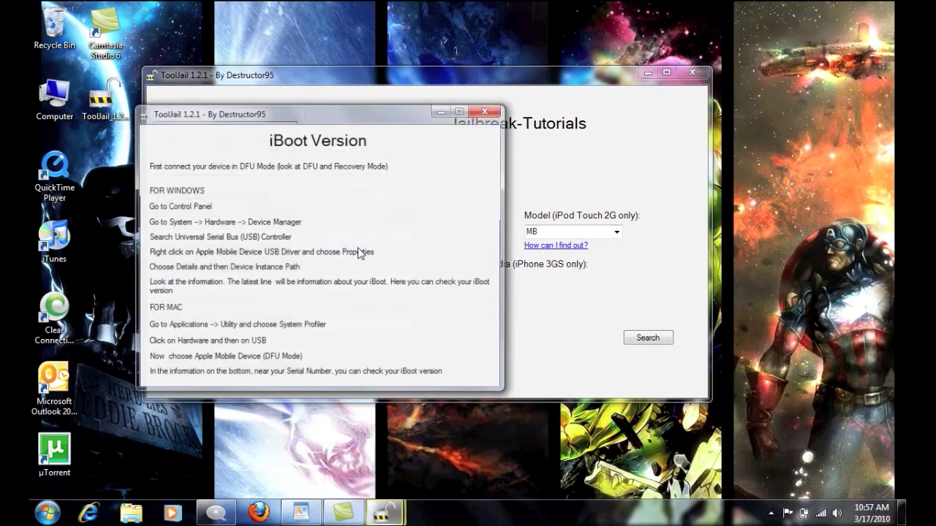
{"action": "left_click_drag", "start_coordinate": [278, 114], "coordinate": [359, 258]}
{"action": "left_click", "coordinate": [361, 248]}
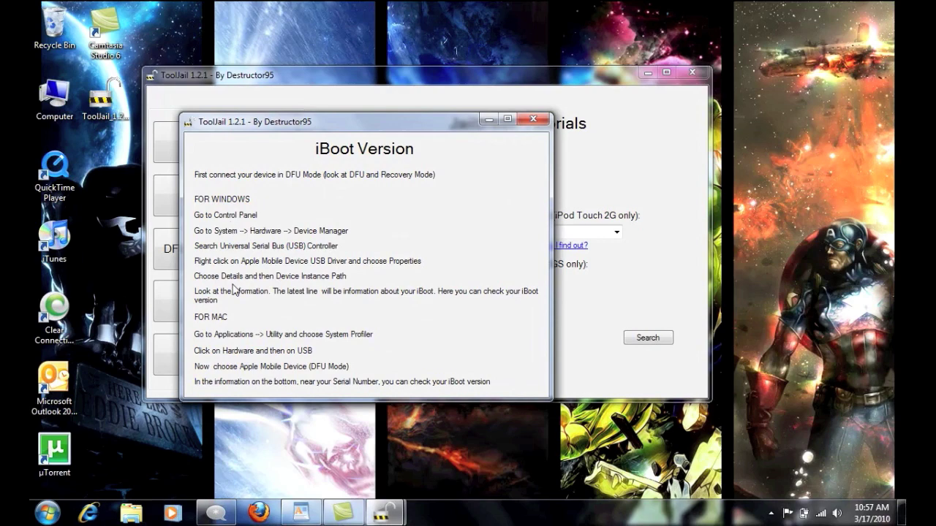
{"action": "left_click", "coordinate": [533, 119]}
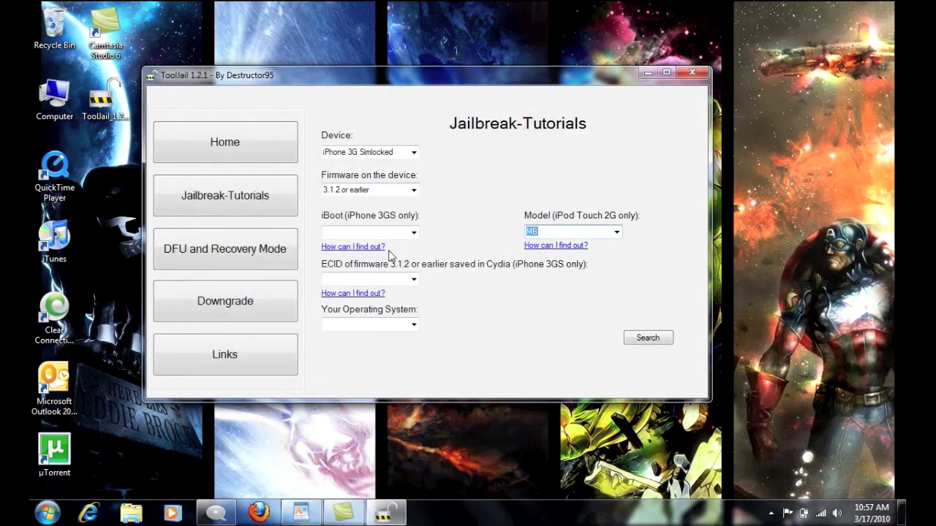
{"action": "left_click", "coordinate": [351, 297]}
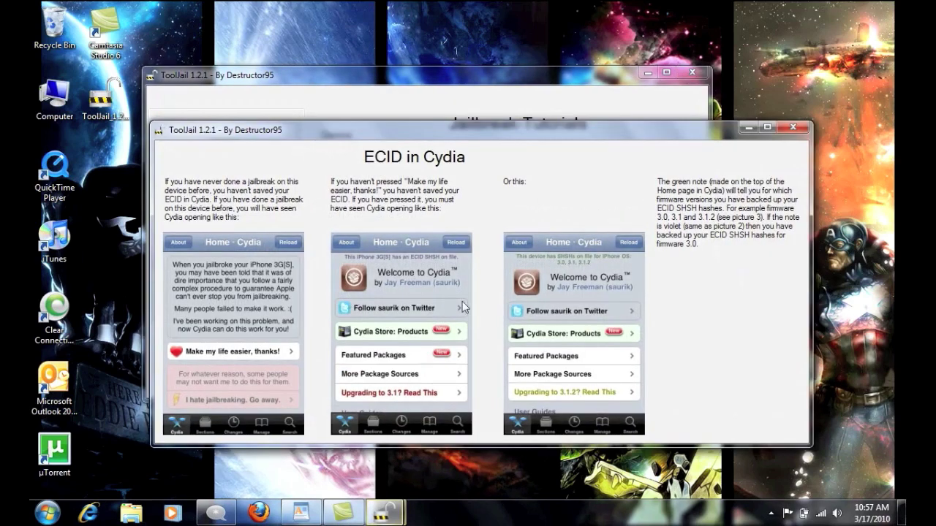
{"action": "left_click_drag", "start_coordinate": [363, 131], "coordinate": [345, 74]}
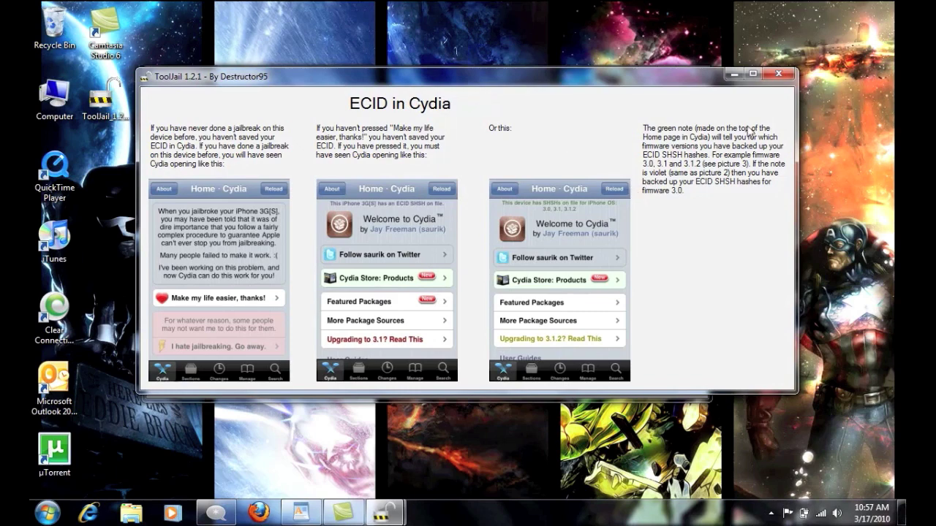
{"action": "left_click", "coordinate": [779, 73]}
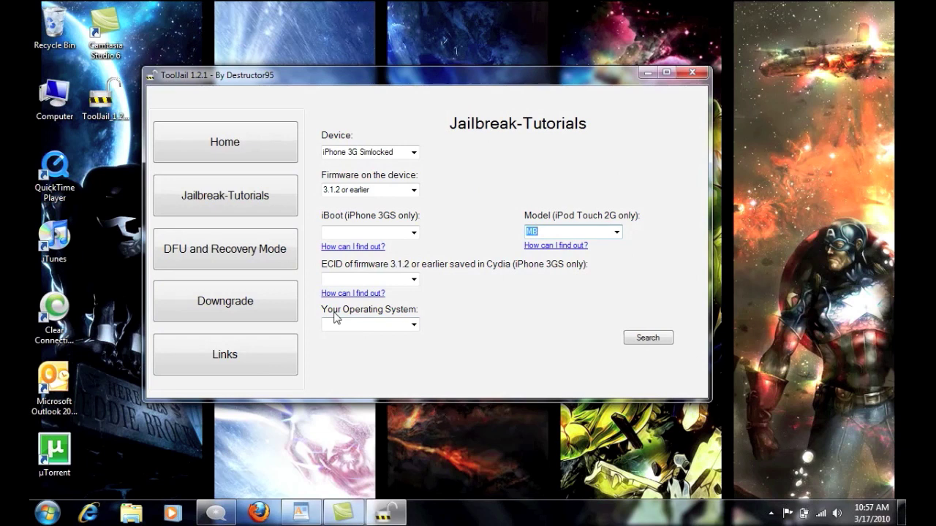
{"action": "left_click", "coordinate": [414, 326]}
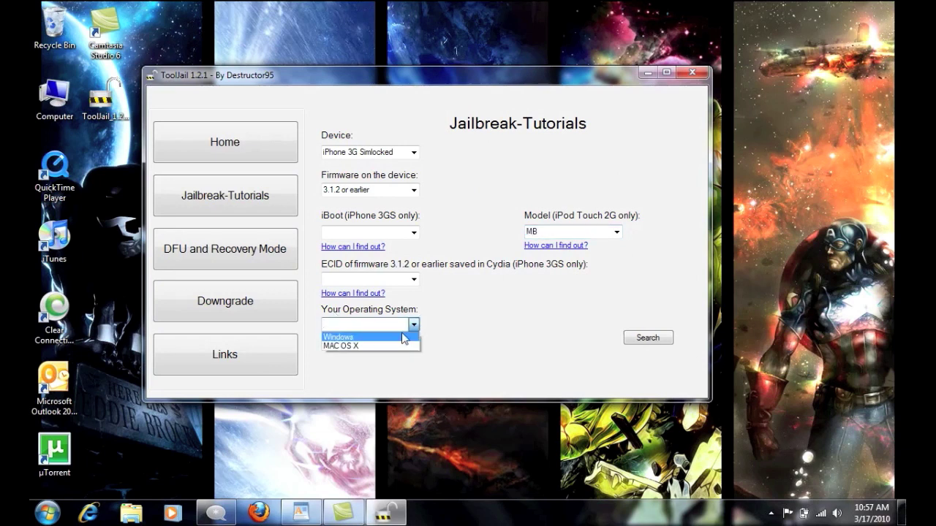
{"action": "left_click", "coordinate": [403, 337]}
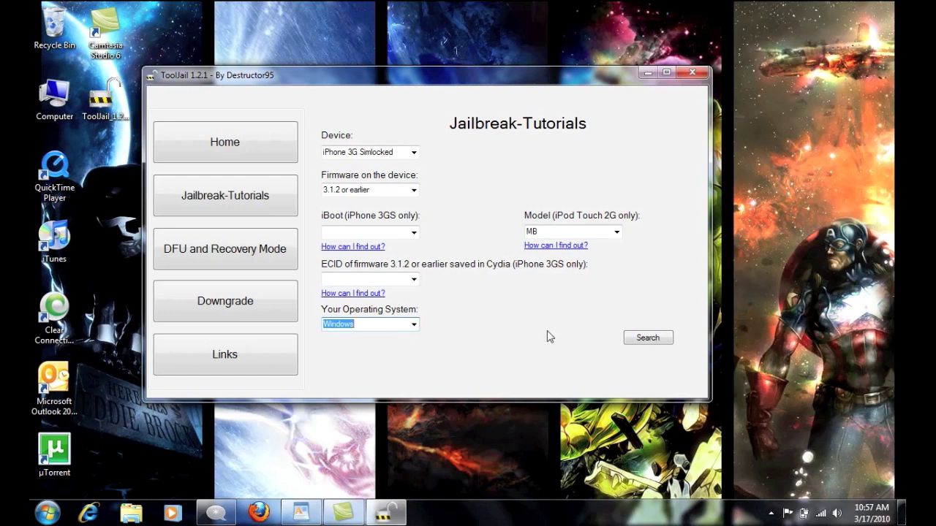
{"action": "left_click", "coordinate": [637, 340]}
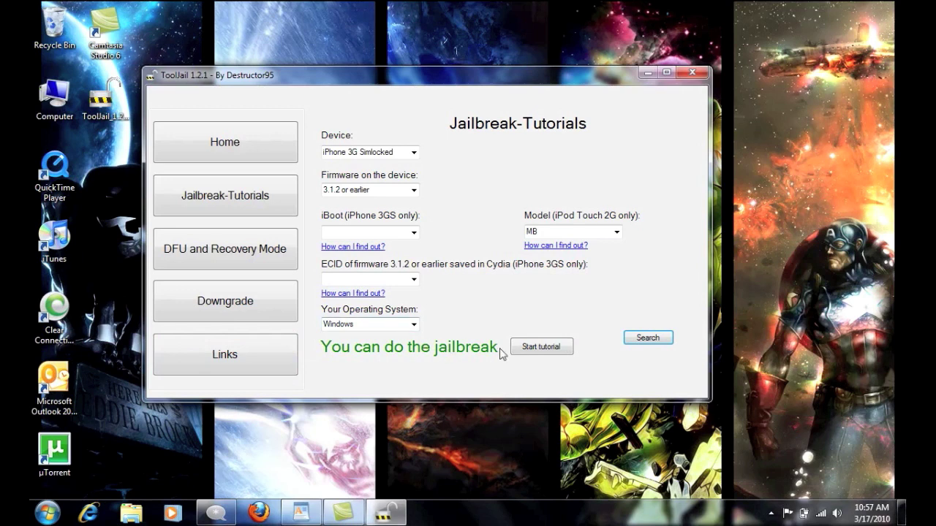
{"action": "left_click", "coordinate": [541, 349]}
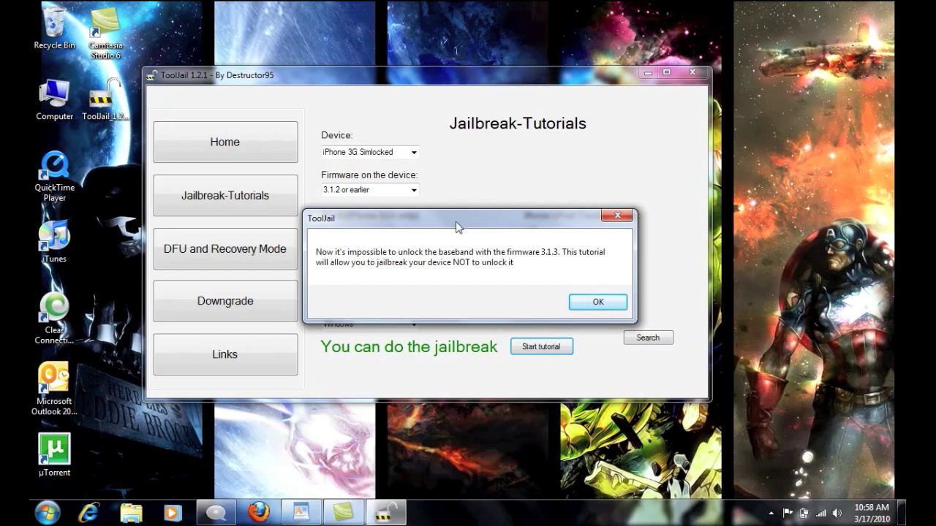
{"action": "left_click_drag", "start_coordinate": [456, 226], "coordinate": [462, 117]}
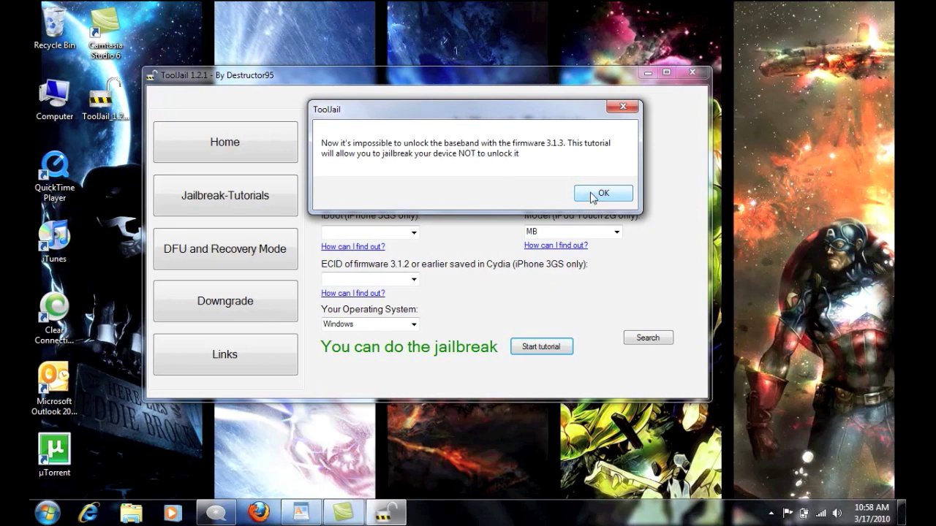
{"action": "left_click_drag", "start_coordinate": [387, 115], "coordinate": [380, 106]}
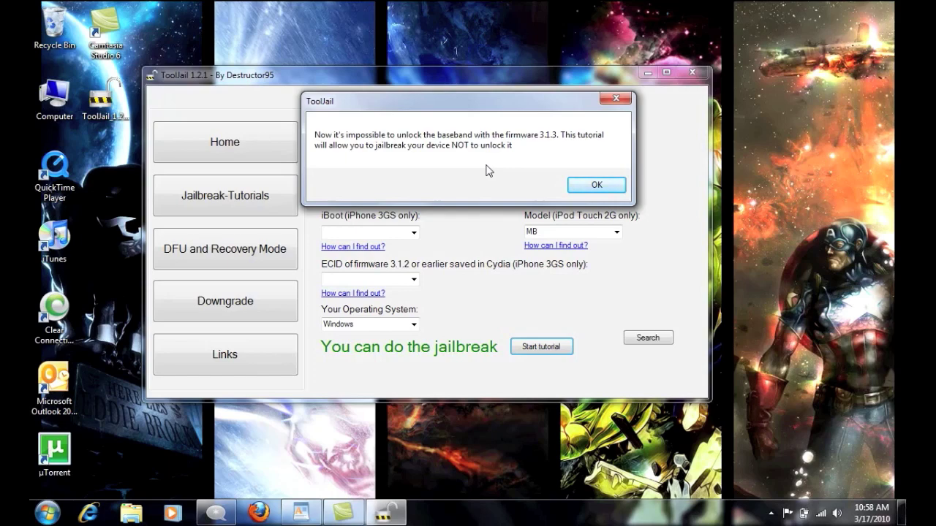
{"action": "left_click", "coordinate": [607, 189]}
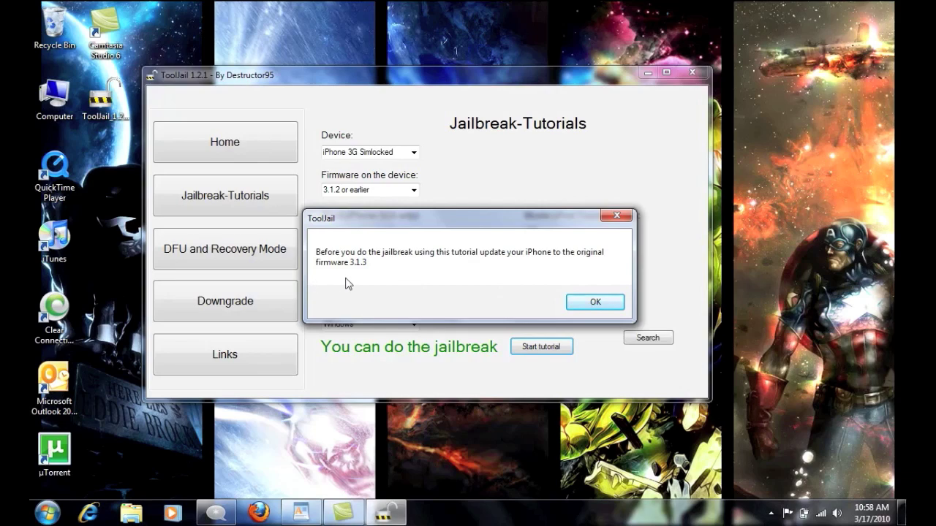
{"action": "left_click", "coordinate": [595, 303]}
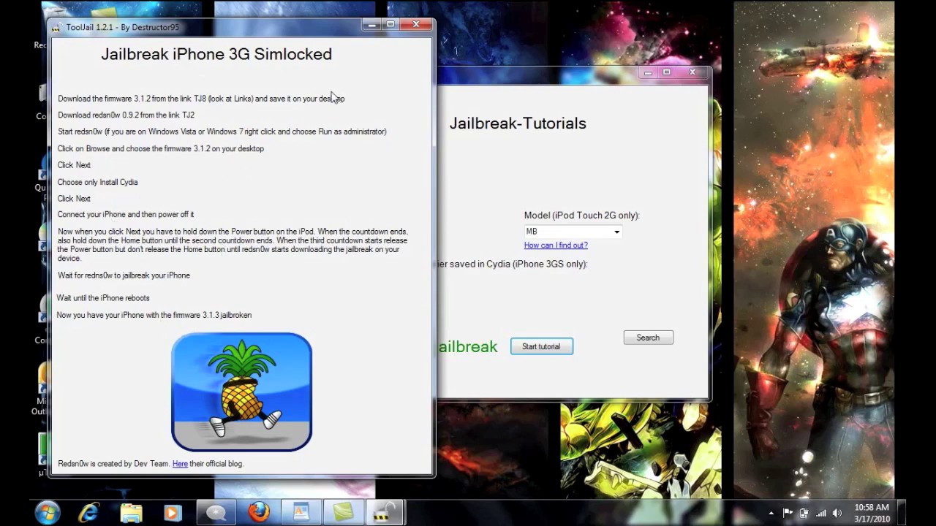
{"action": "left_click", "coordinate": [416, 24]}
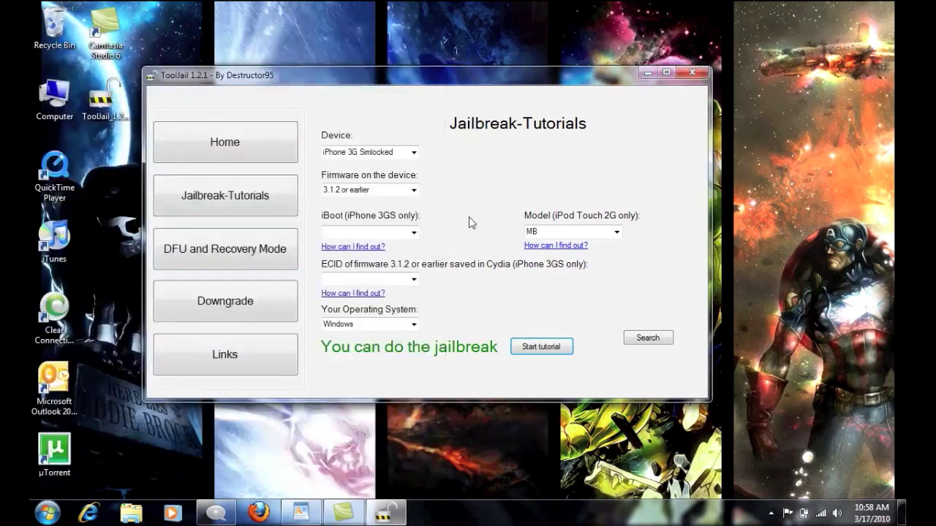
Search tutorials for an iPhone 3G Factory Unlocked, then close and relaunch ToolJail
{"action": "left_click", "coordinate": [414, 152]}
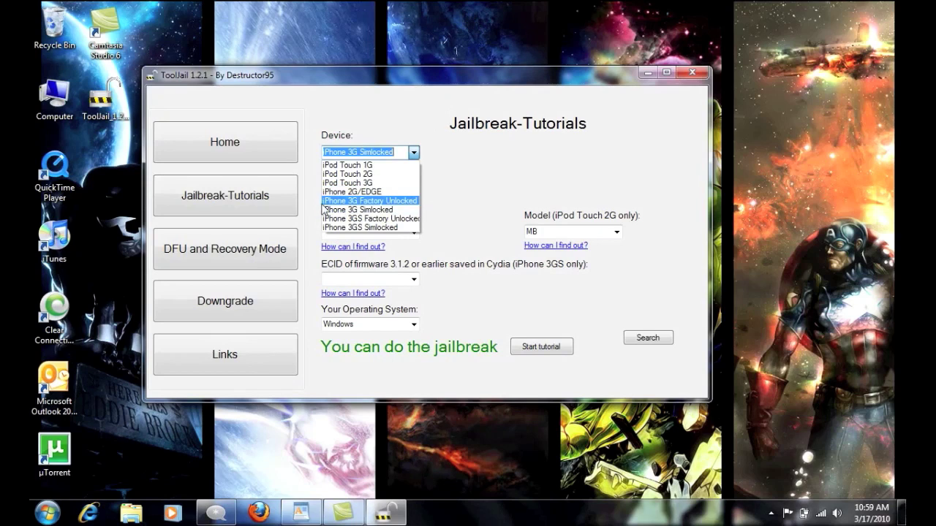
{"action": "left_click", "coordinate": [344, 201]}
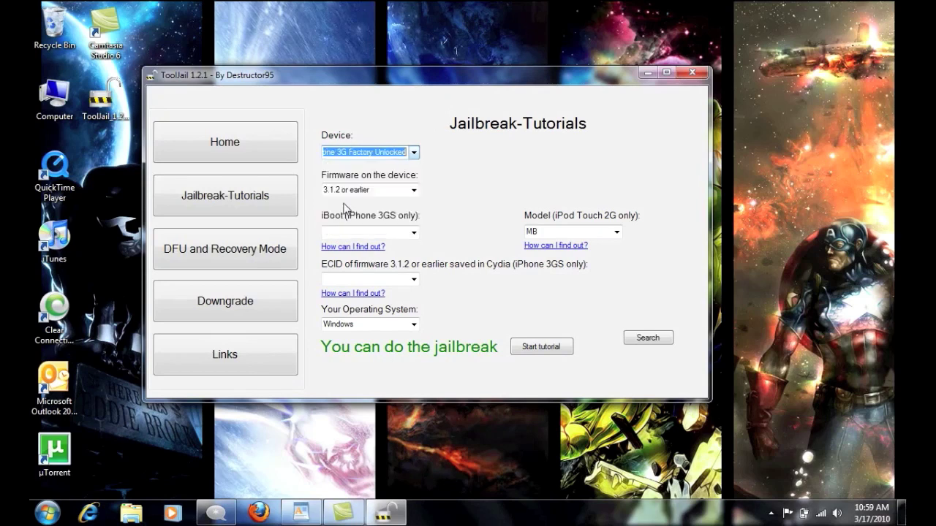
{"action": "left_click", "coordinate": [647, 339]}
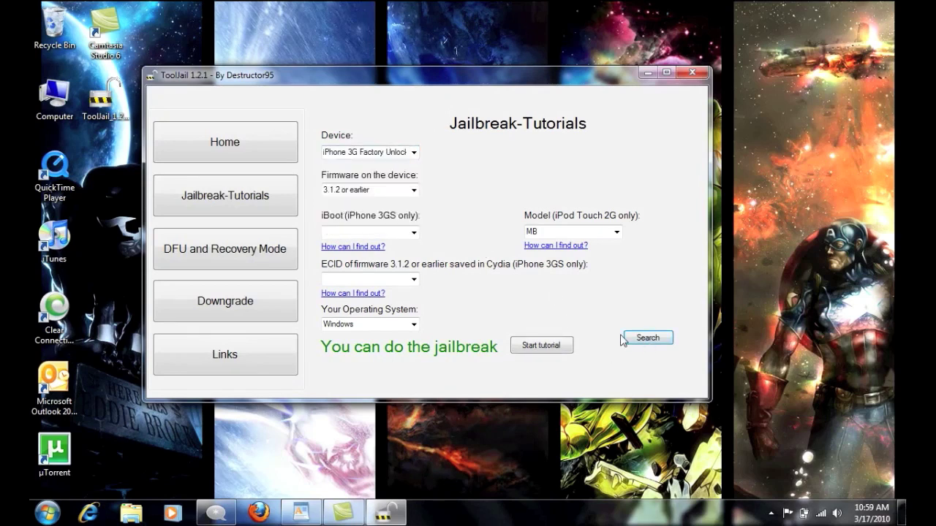
{"action": "left_click", "coordinate": [691, 73]}
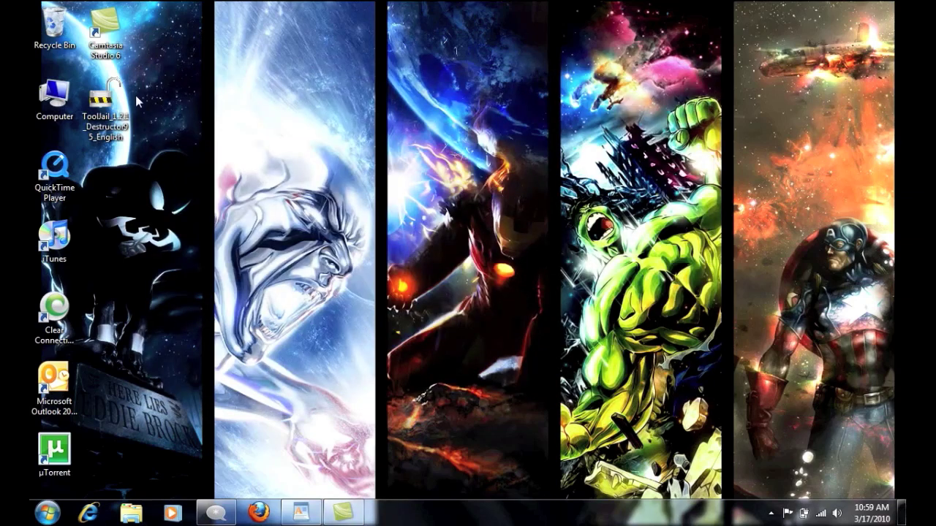
{"action": "double_click", "coordinate": [108, 100]}
Allow ToolJail to run, dismiss its disclaimer, and go to the Jailbreak-Tutorials page
{"action": "left_click", "coordinate": [496, 270]}
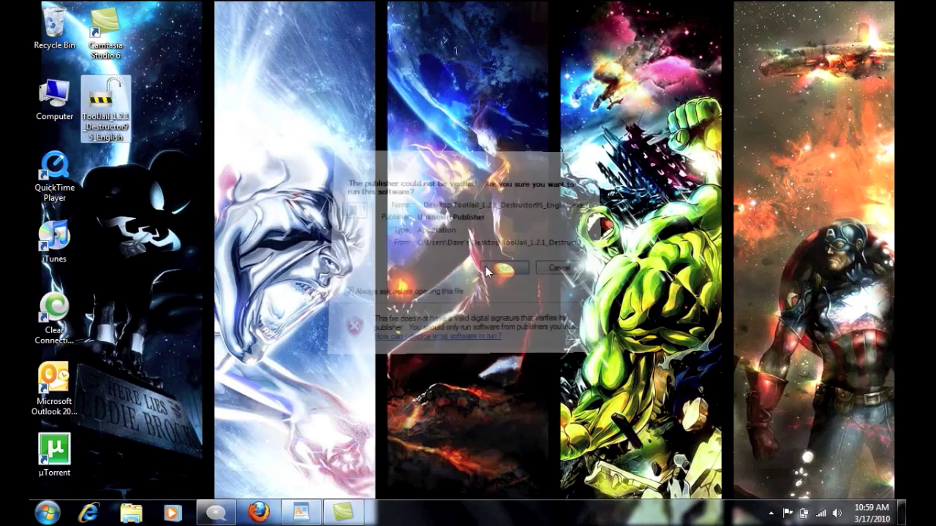
{"action": "left_click", "coordinate": [595, 301]}
{"action": "left_click", "coordinate": [131, 177]}
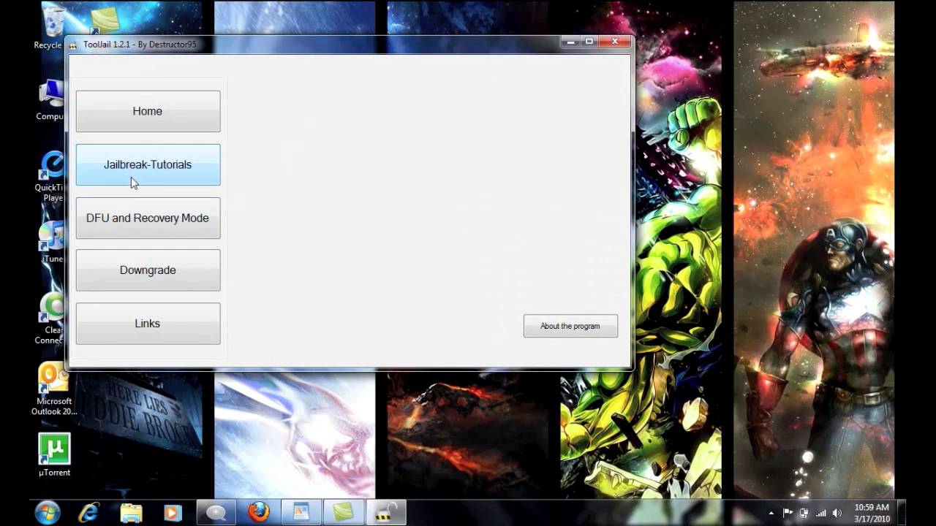
Search for an iPhone 3G Factory Unlocked tutorial with firmware 3.1.2 or earlier on Windows
{"action": "left_click", "coordinate": [313, 123]}
{"action": "left_click", "coordinate": [336, 122]}
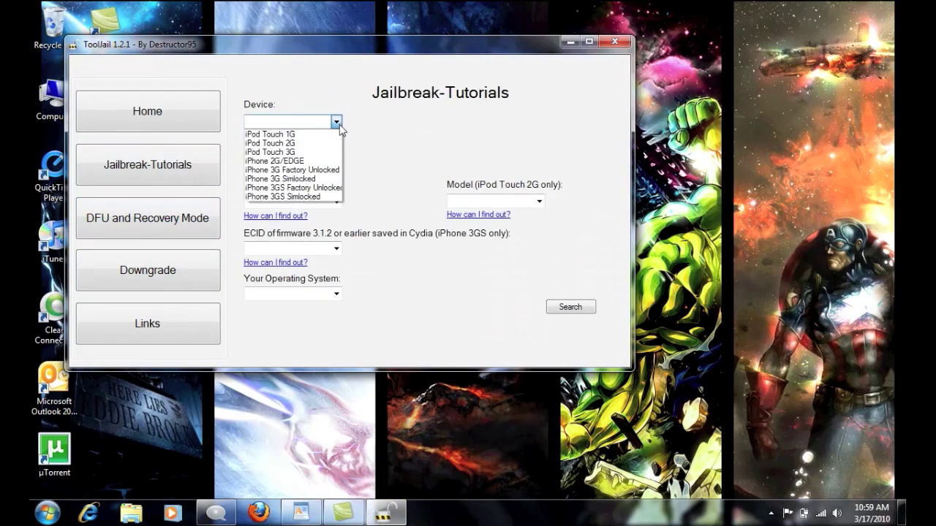
{"action": "left_click", "coordinate": [320, 170]}
{"action": "left_click", "coordinate": [313, 159]}
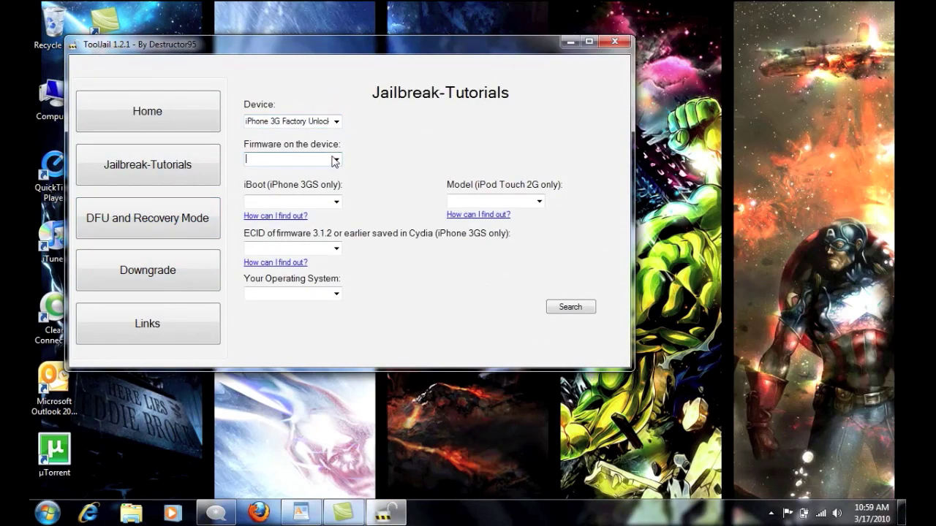
{"action": "left_click", "coordinate": [336, 160]}
{"action": "left_click", "coordinate": [322, 182]}
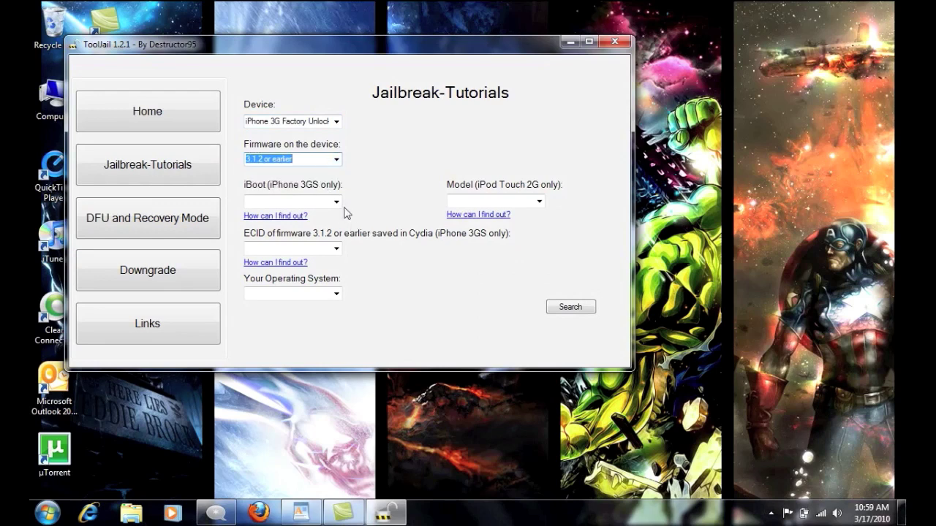
{"action": "left_click", "coordinate": [334, 294]}
{"action": "left_click", "coordinate": [323, 308]}
{"action": "left_click", "coordinate": [569, 311]}
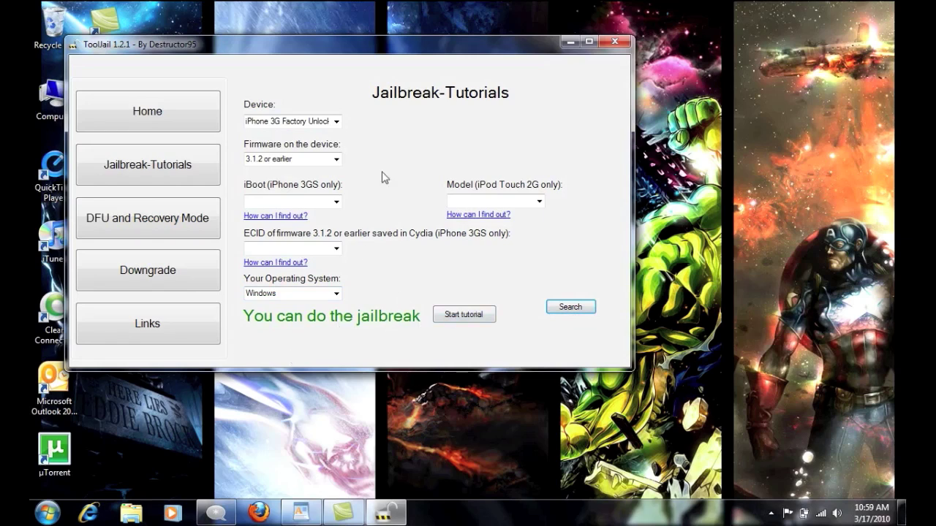
Check the firmware, iBoot and iPod Touch 2G model lists unchanged, then start the tutorial
{"action": "left_click", "coordinate": [335, 161]}
{"action": "left_click", "coordinate": [335, 165]}
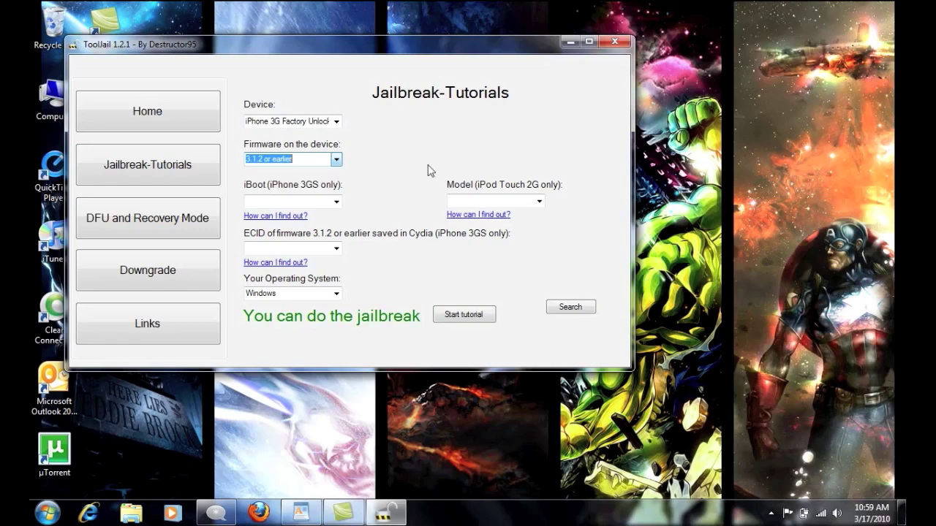
{"action": "left_click", "coordinate": [342, 203]}
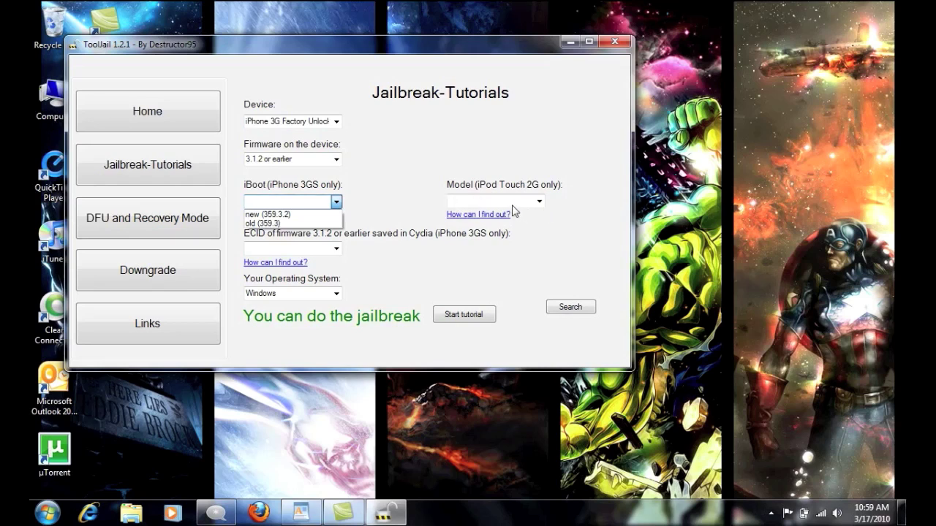
{"action": "left_click", "coordinate": [539, 202]}
{"action": "left_click", "coordinate": [539, 202]}
{"action": "left_click", "coordinate": [540, 203]}
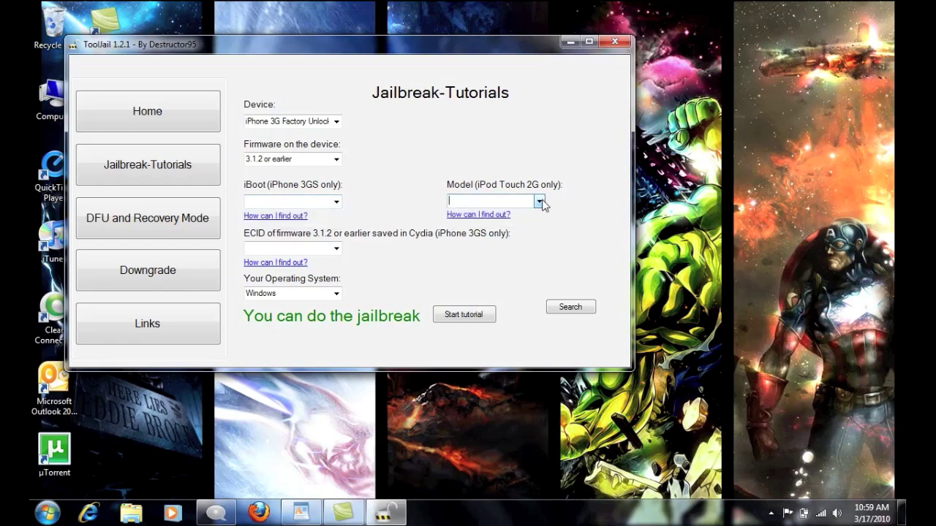
{"action": "left_click", "coordinate": [541, 203]}
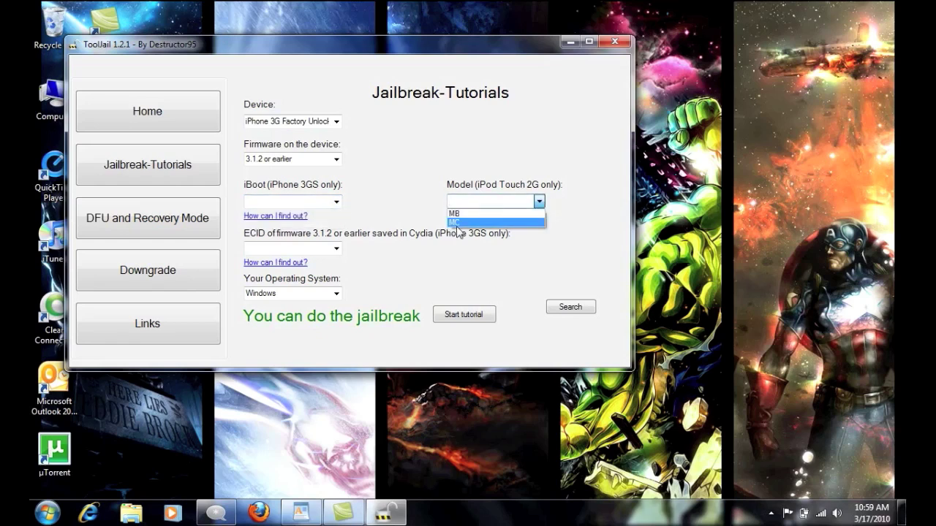
{"action": "left_click", "coordinate": [408, 207]}
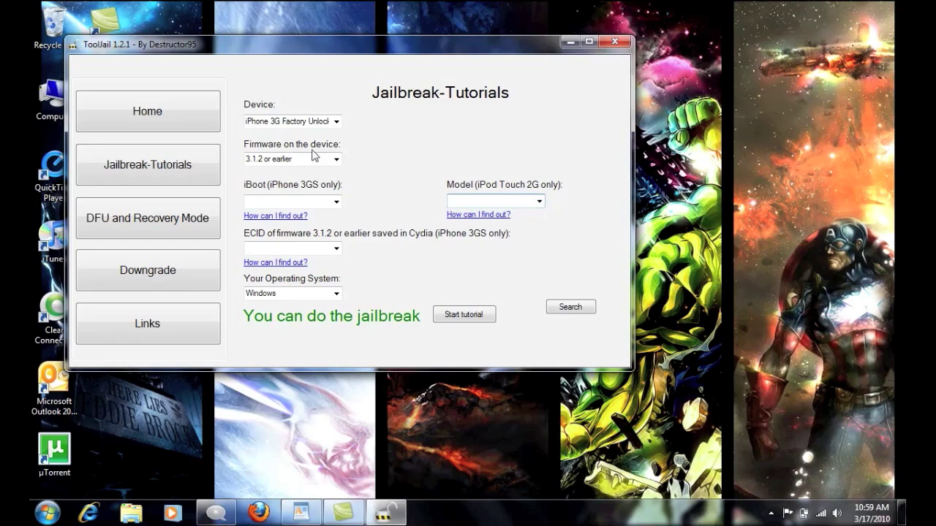
{"action": "left_click", "coordinate": [465, 315]}
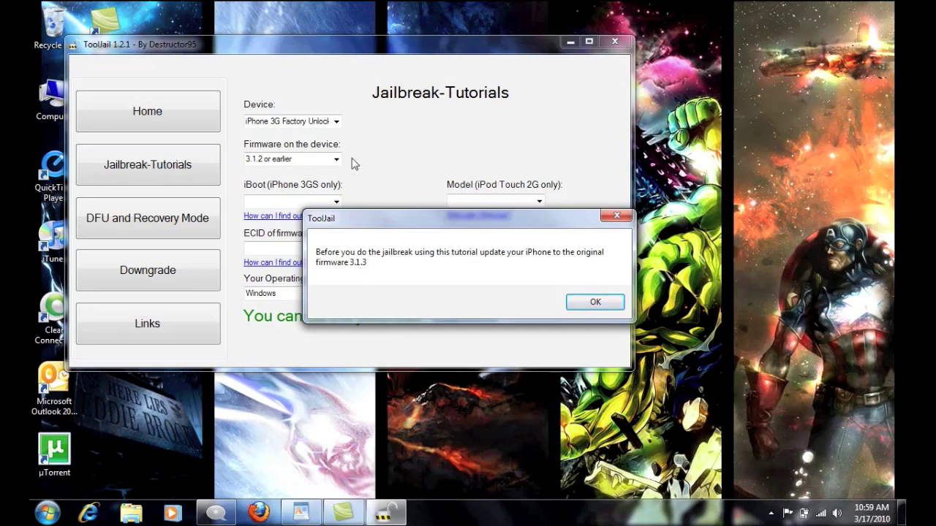
Acknowledge the firmware 3.1.3 warning, read the iPhone 3G Factory Unlocked redsn0w tutorial, then close it
{"action": "left_click_drag", "start_coordinate": [478, 222], "coordinate": [442, 149]}
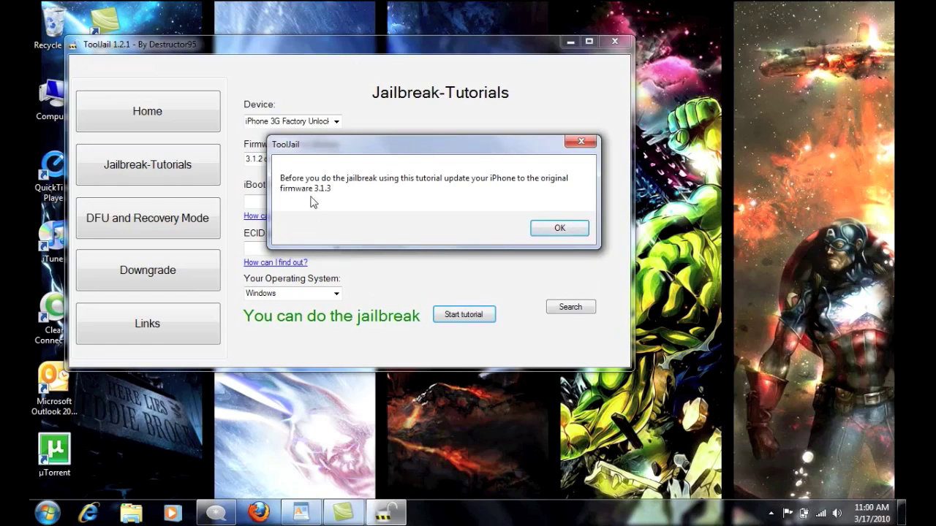
{"action": "left_click_drag", "start_coordinate": [449, 148], "coordinate": [473, 130]}
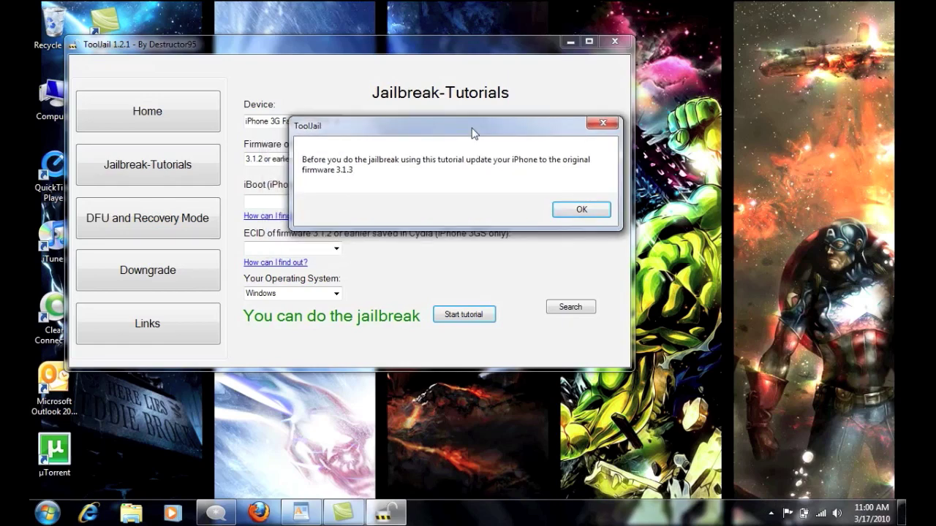
{"action": "left_click", "coordinate": [582, 210]}
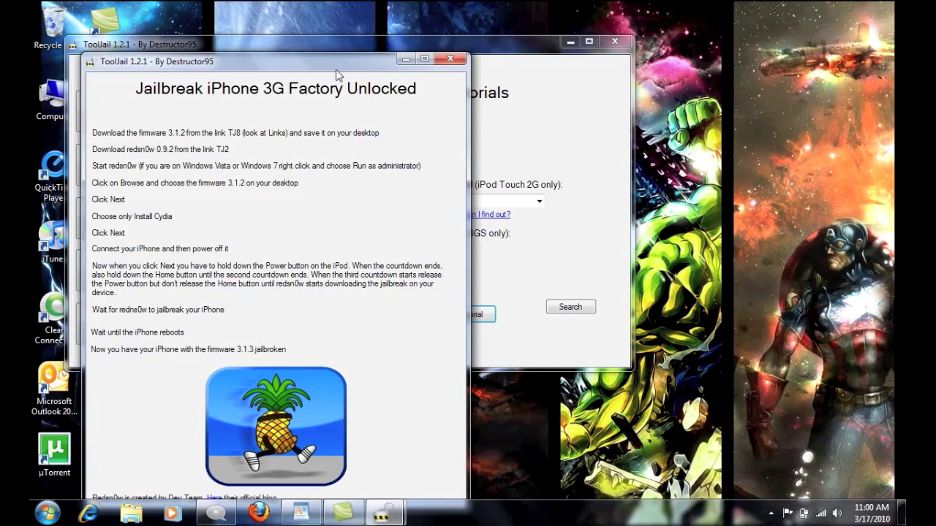
{"action": "left_click", "coordinate": [450, 59]}
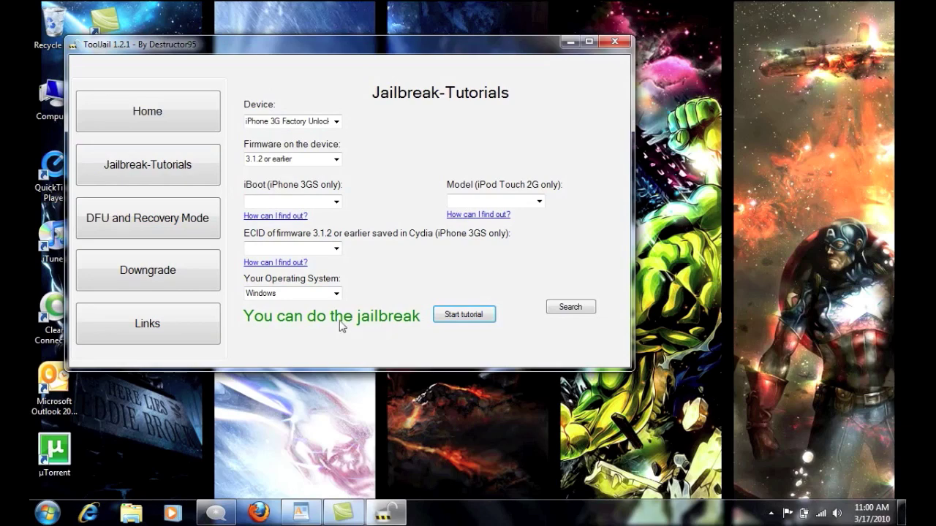
Look over the Links page of TJ1–TJ15 downloads, then return to Jailbreak-Tutorials
{"action": "left_click", "coordinate": [149, 328]}
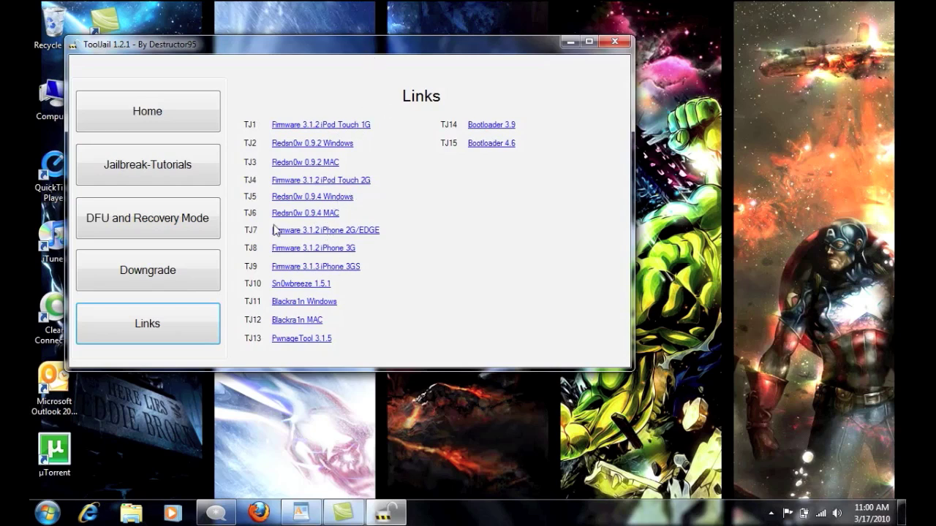
{"action": "left_click", "coordinate": [183, 173]}
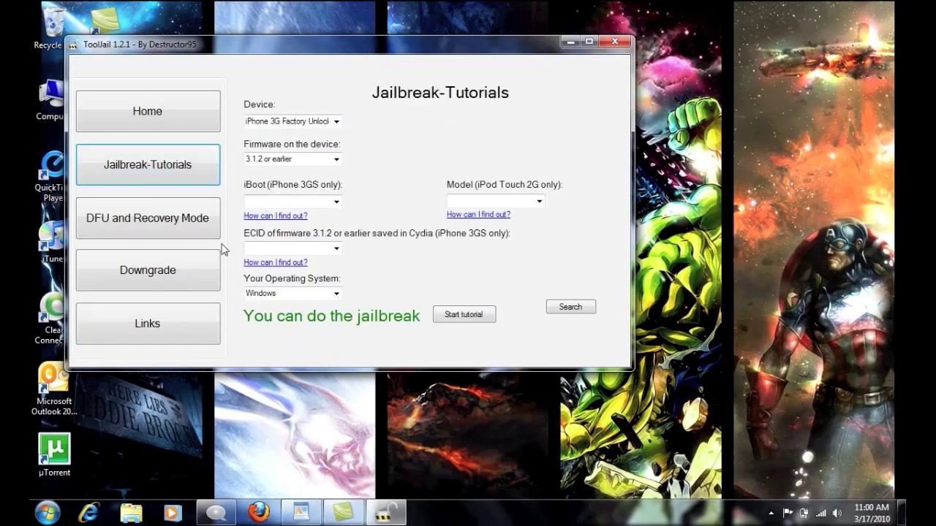
On the DFU and Recovery Mode page, run the Enter DFU Mode tutorial to its countdown, then close it
{"action": "left_click", "coordinate": [140, 223]}
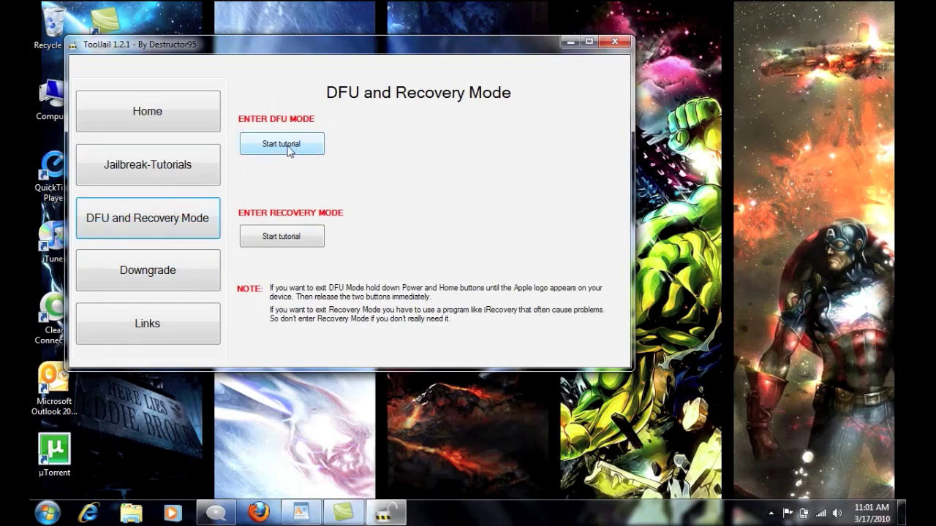
{"action": "left_click", "coordinate": [310, 156]}
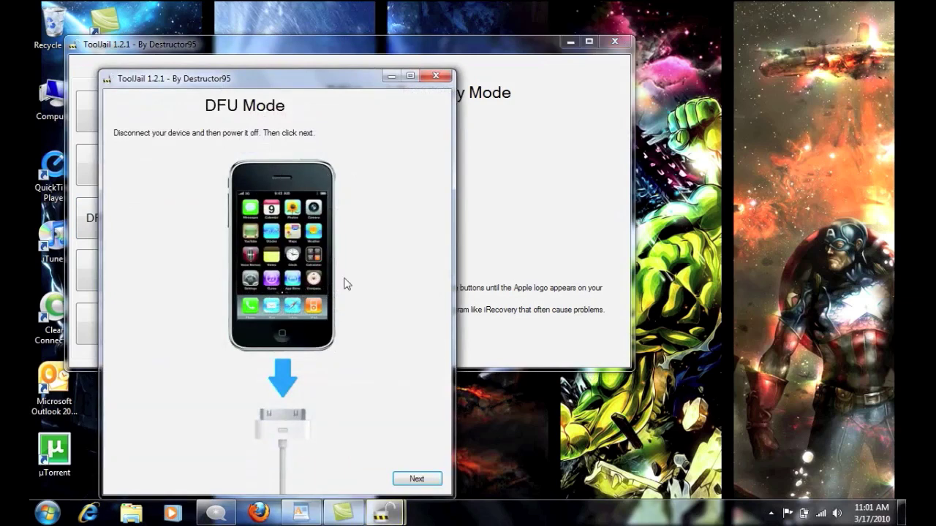
{"action": "left_click", "coordinate": [416, 479]}
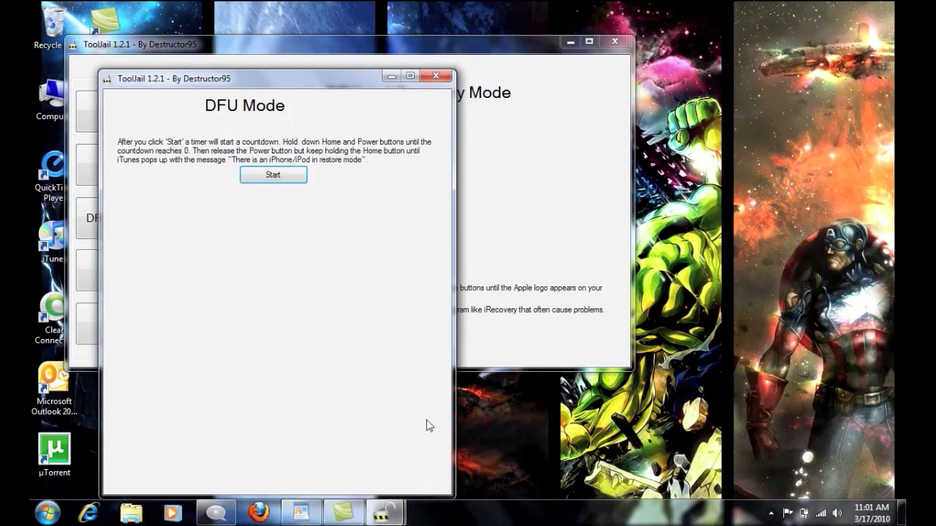
{"action": "left_click", "coordinate": [292, 178]}
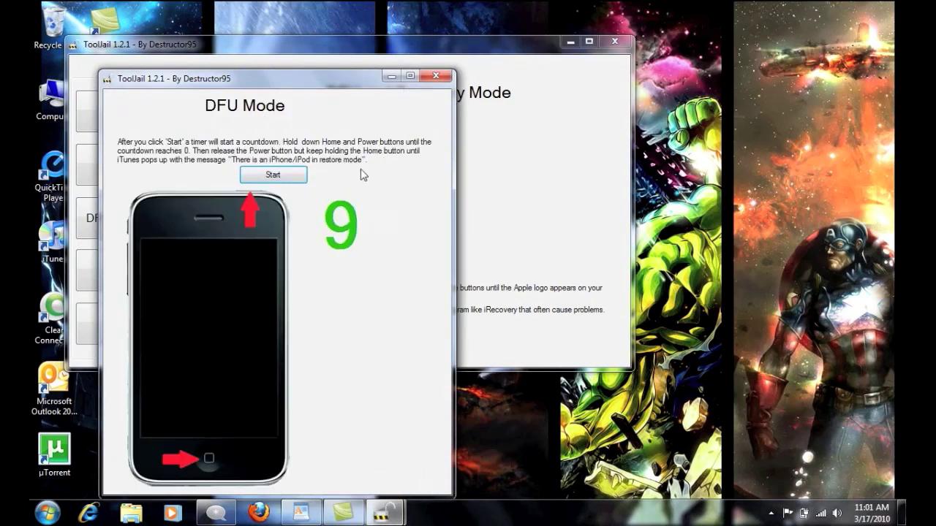
{"action": "left_click", "coordinate": [437, 78]}
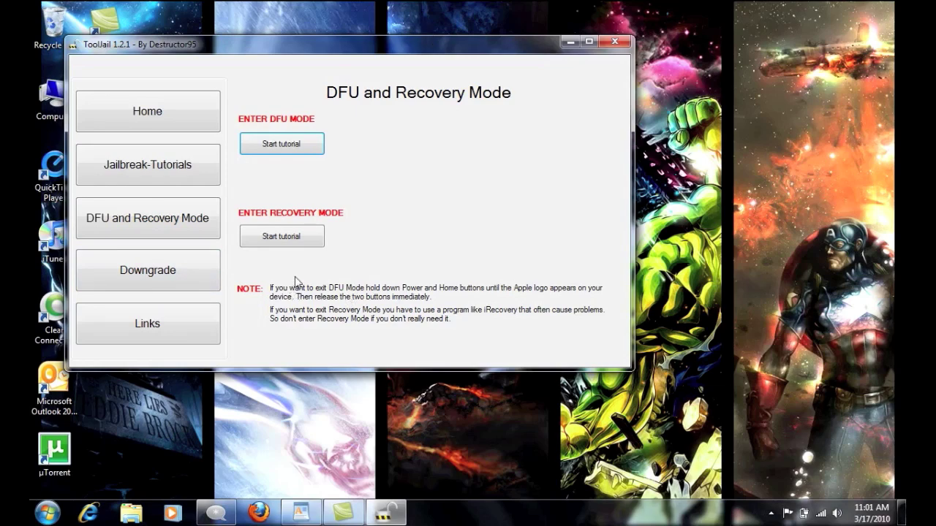
Open the Downgrade instructions and read, then close, the ECID in Cydia explanation
{"action": "left_click_drag", "start_coordinate": [444, 44], "coordinate": [523, 25]}
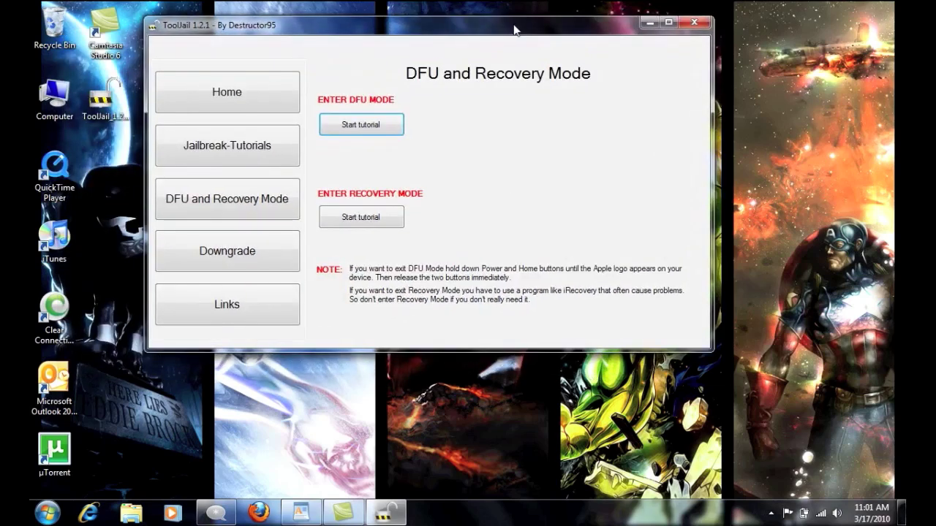
{"action": "left_click", "coordinate": [204, 255]}
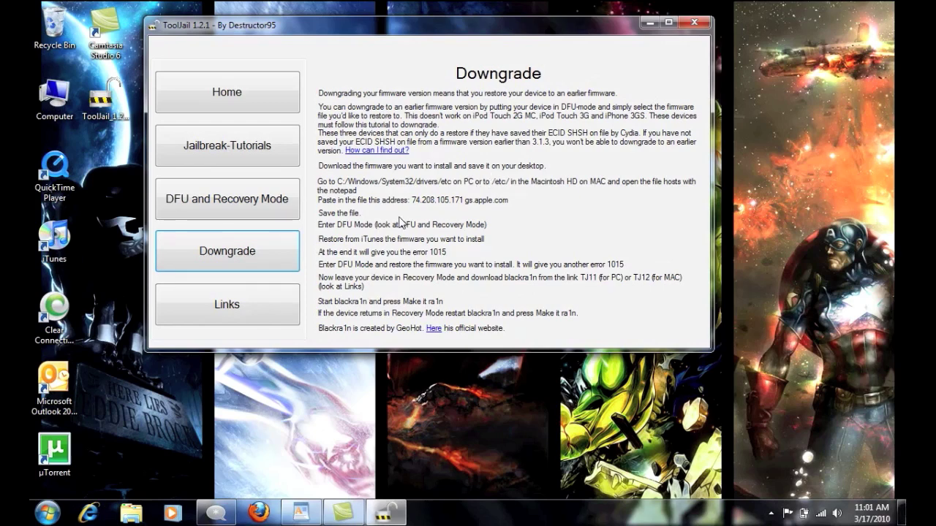
{"action": "left_click", "coordinate": [382, 151]}
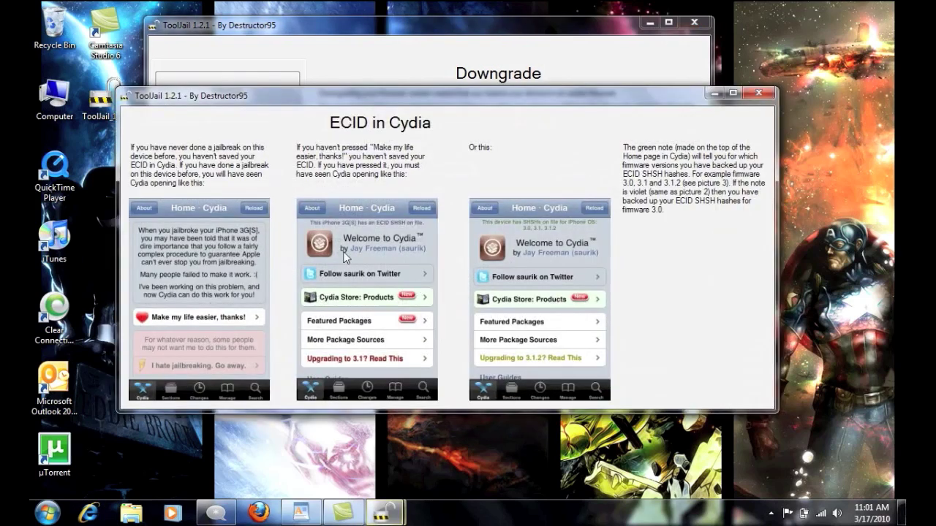
{"action": "left_click_drag", "start_coordinate": [336, 44], "coordinate": [338, 64]}
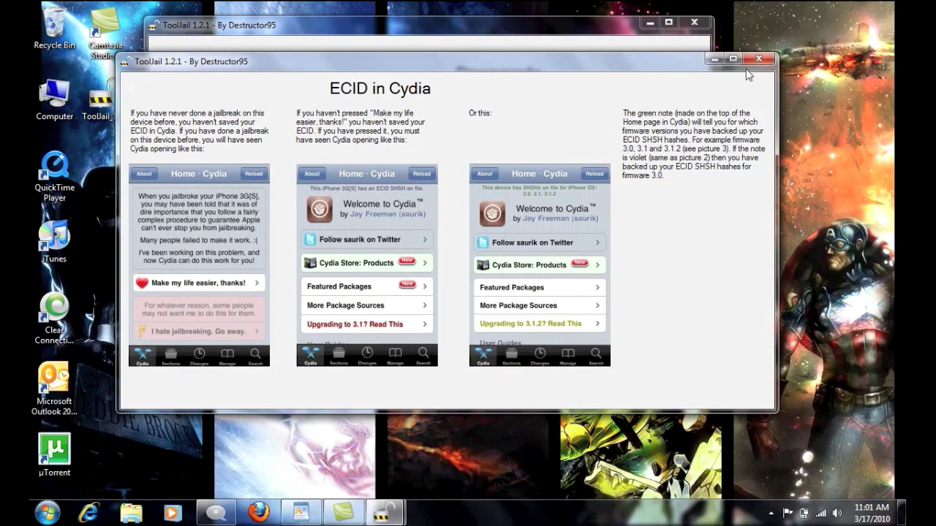
{"action": "left_click", "coordinate": [767, 63]}
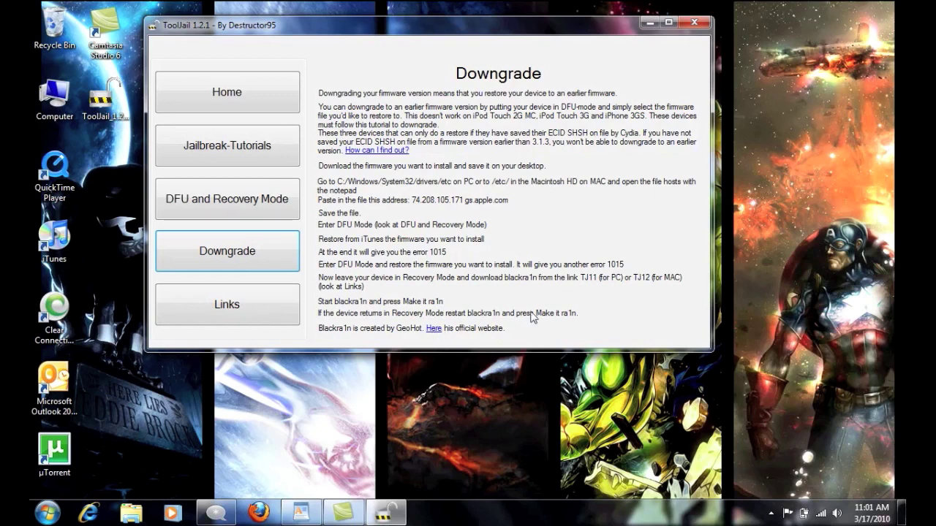
Open the Links page, then move and widen the window to show the full TJ1–TJ15 list
{"action": "left_click", "coordinate": [236, 312]}
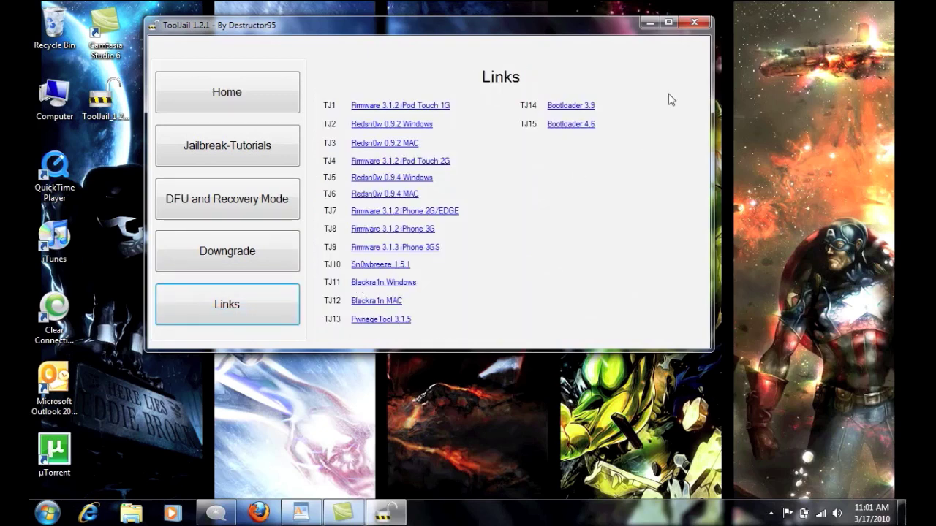
{"action": "left_click_drag", "start_coordinate": [557, 29], "coordinate": [618, 59]}
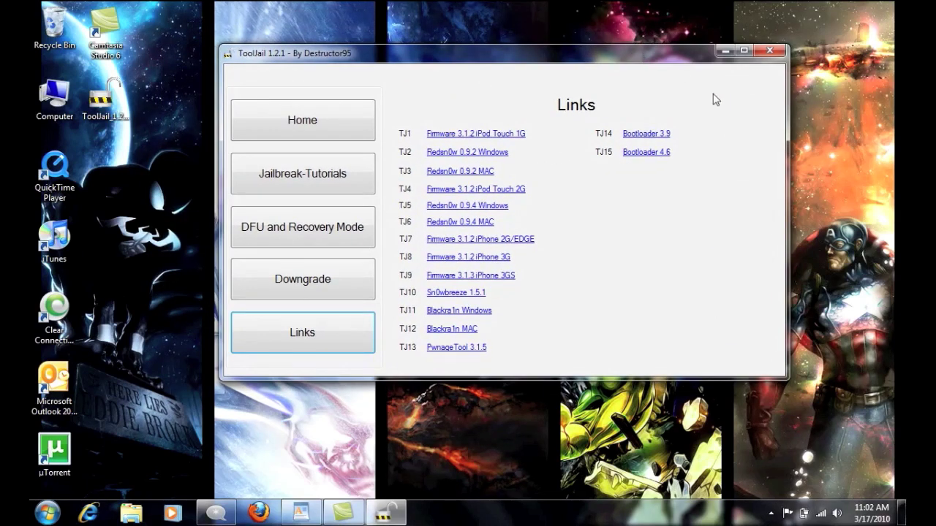
{"action": "left_click_drag", "start_coordinate": [785, 377], "coordinate": [845, 377]}
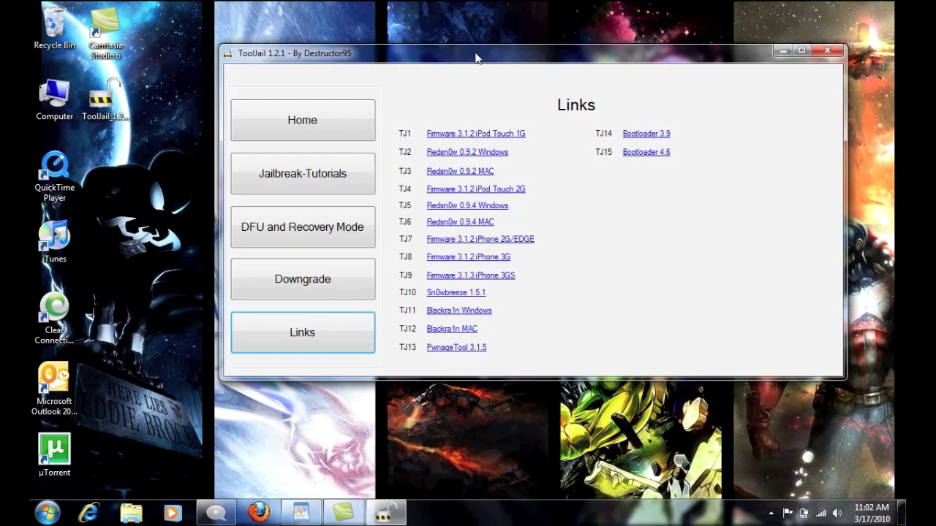
{"action": "left_click_drag", "start_coordinate": [475, 58], "coordinate": [420, 43]}
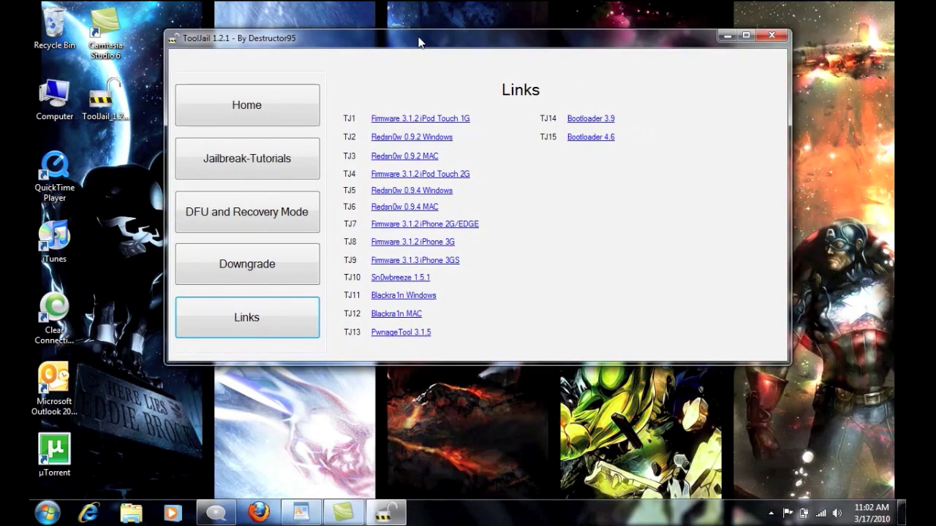